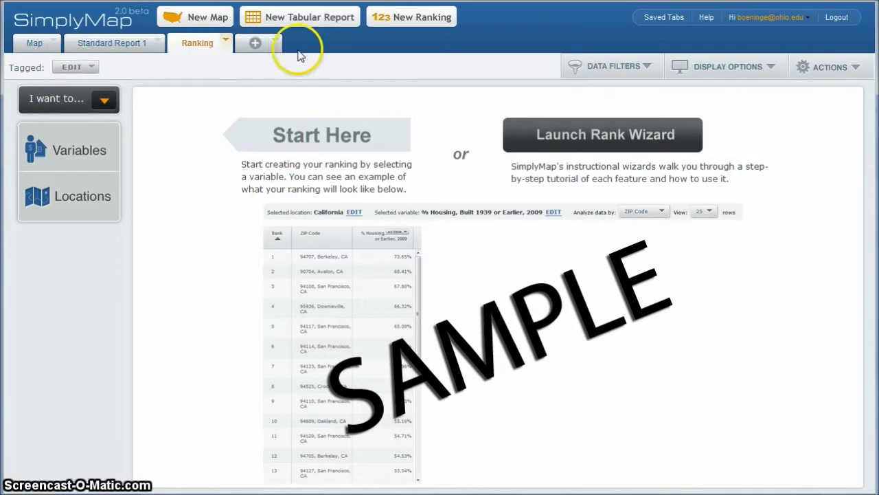
# Step: Show the New Tabular Report menu listing Standard, Ring Study and Location Analysis
pyautogui.click(316, 17)
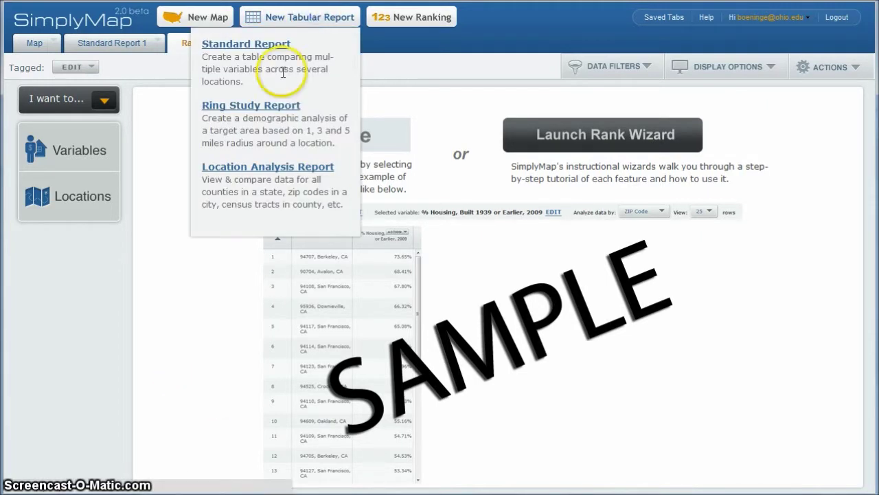
# Step: Create a Location Analysis report through its wizard with the state of Ohio as its location
pyautogui.click(267, 167)
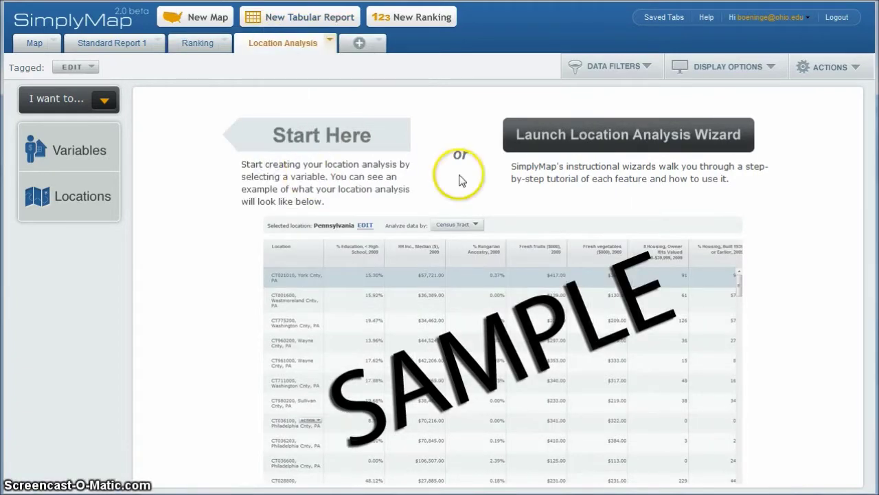
pyautogui.click(582, 138)
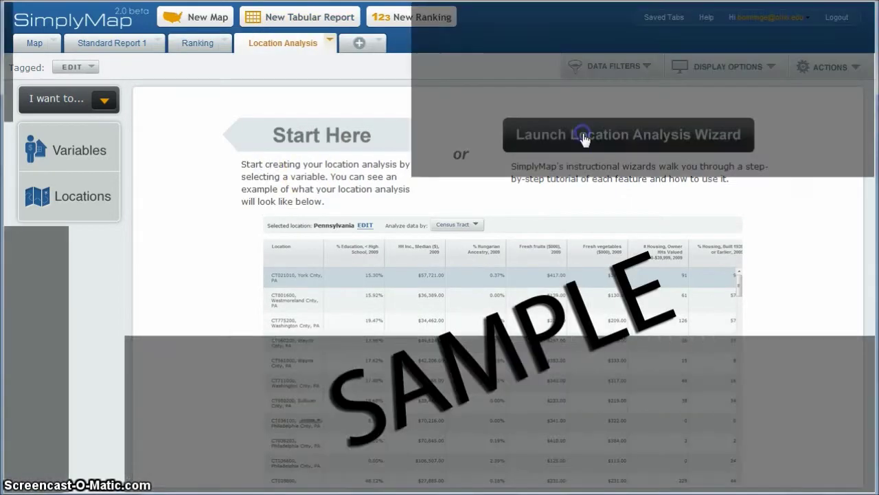
pyautogui.click(74, 199)
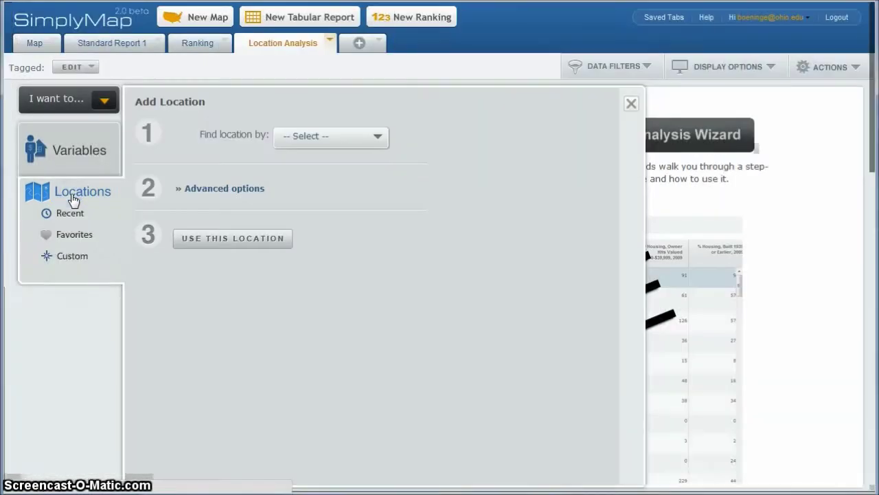
pyautogui.click(373, 137)
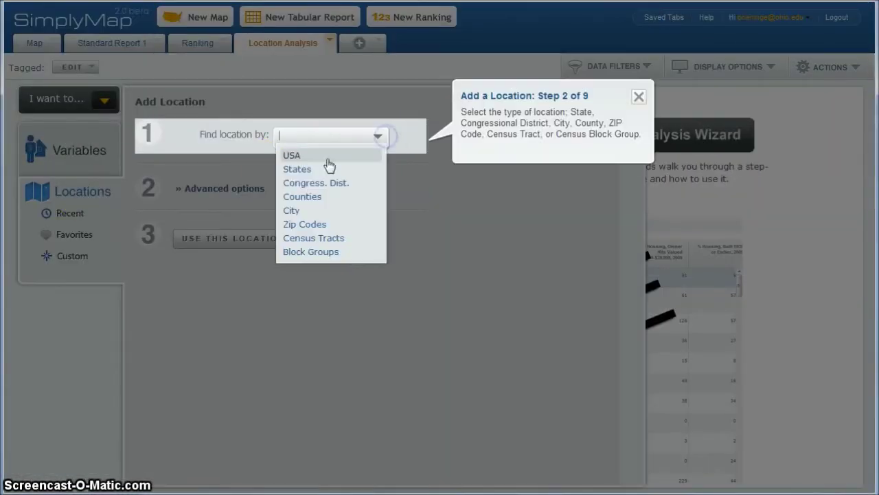
pyautogui.click(313, 171)
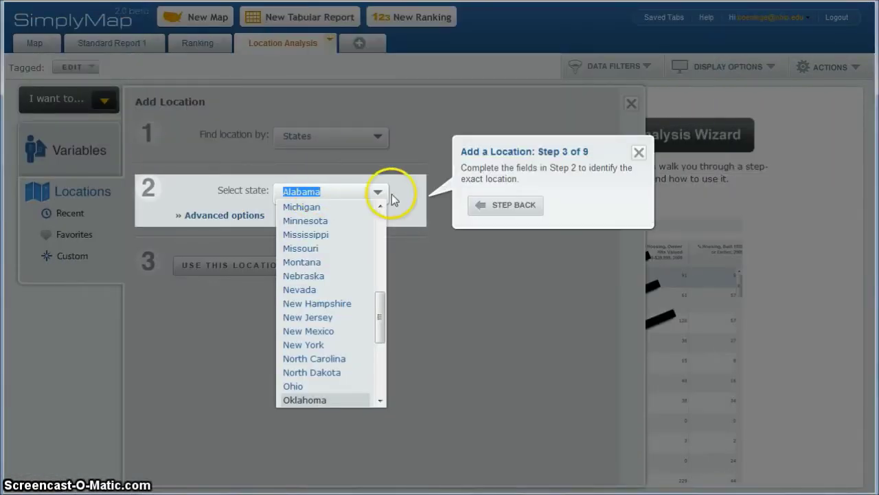
pyautogui.moveTo(385, 308); pyautogui.dragTo(381, 328)
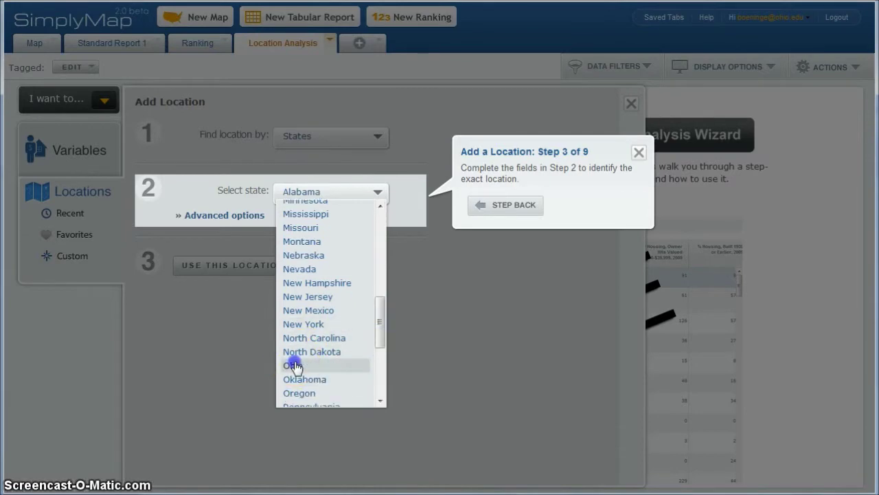
pyautogui.click(292, 365)
pyautogui.click(211, 267)
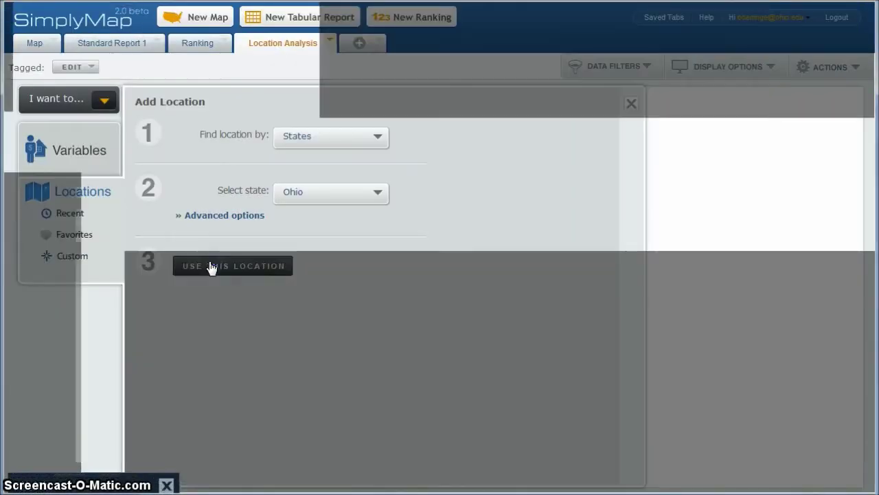
# Step: Add SimmonsLOCAL's '% visited any theme park last 12 months | Yes' variable to the Ohio county table
pyautogui.click(76, 151)
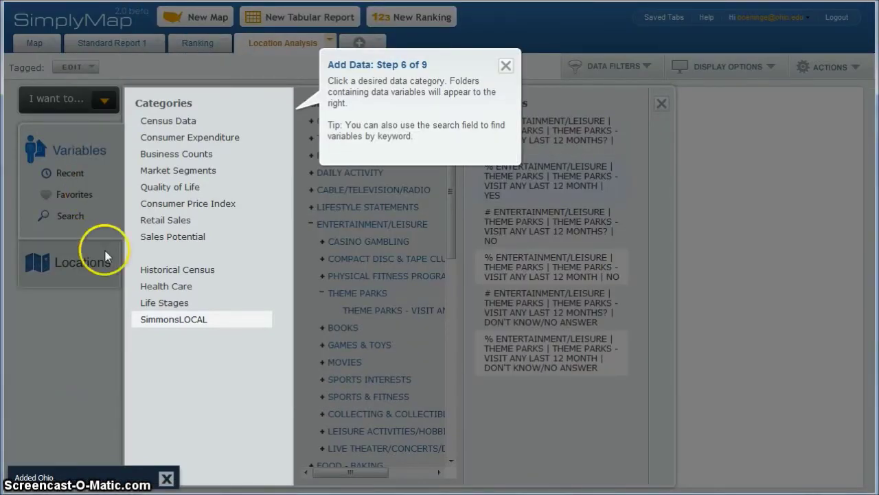
pyautogui.click(169, 320)
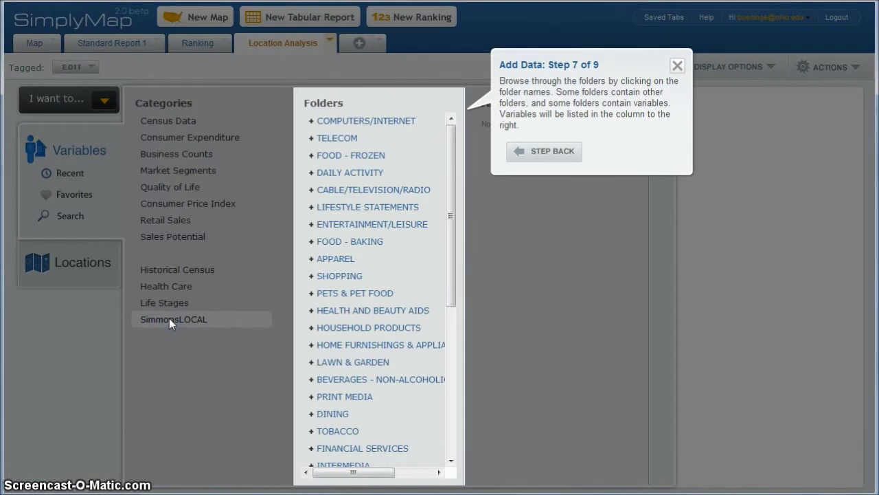
pyautogui.click(313, 225)
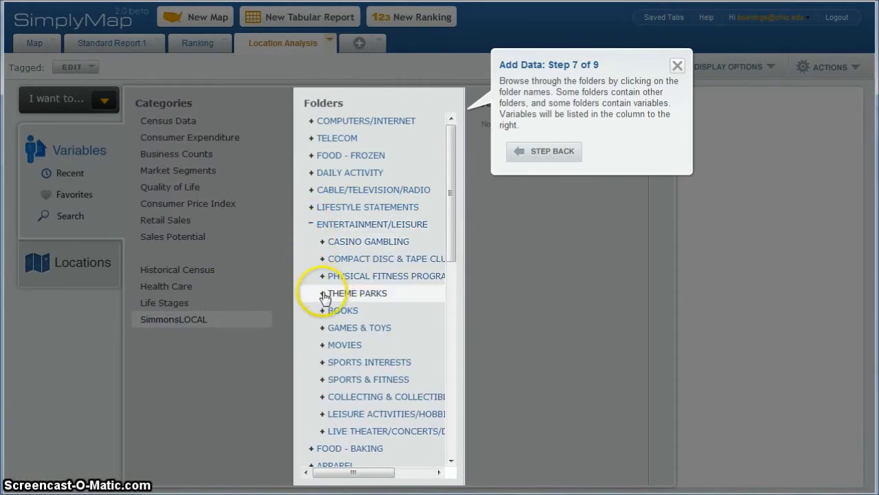
pyautogui.click(323, 294)
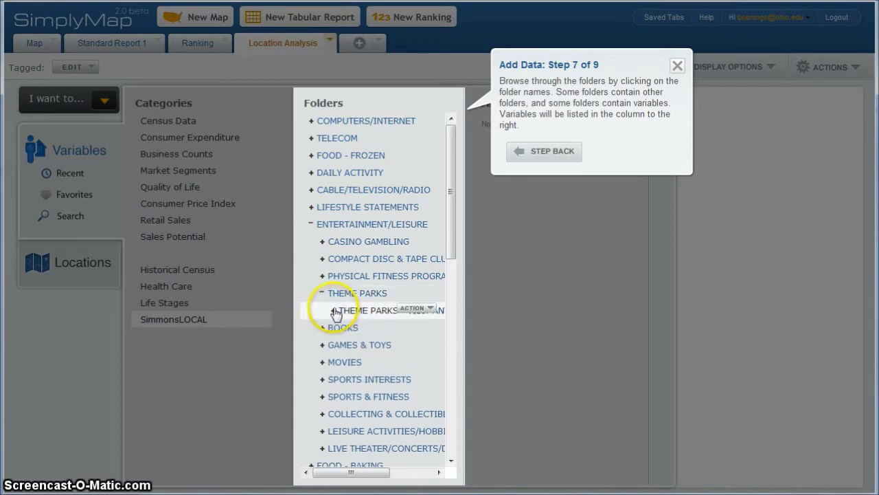
pyautogui.click(333, 311)
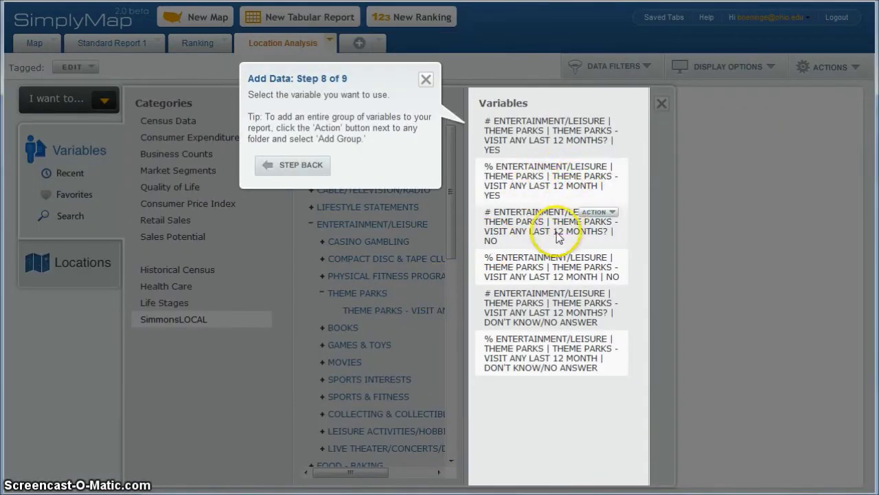
pyautogui.click(612, 167)
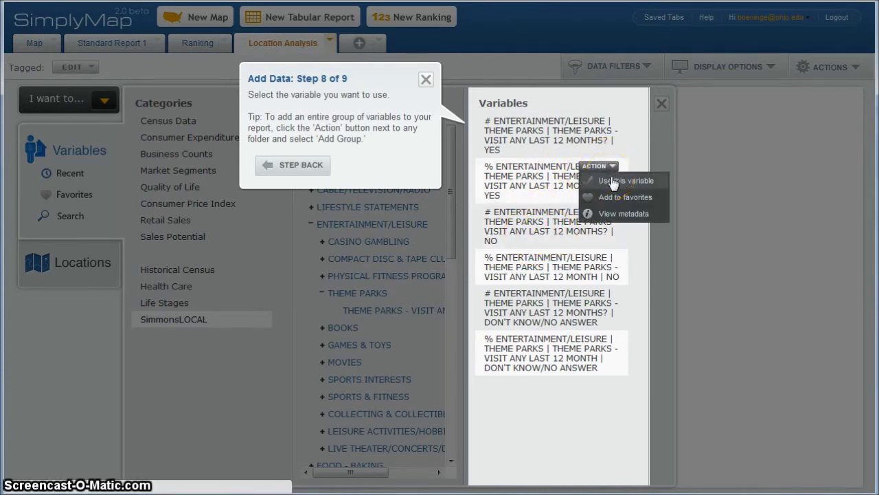
pyautogui.click(611, 180)
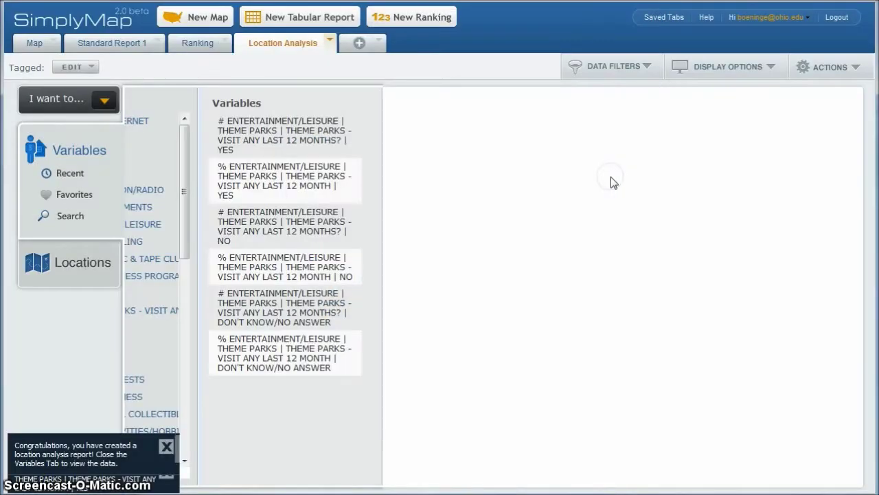
pyautogui.click(371, 199)
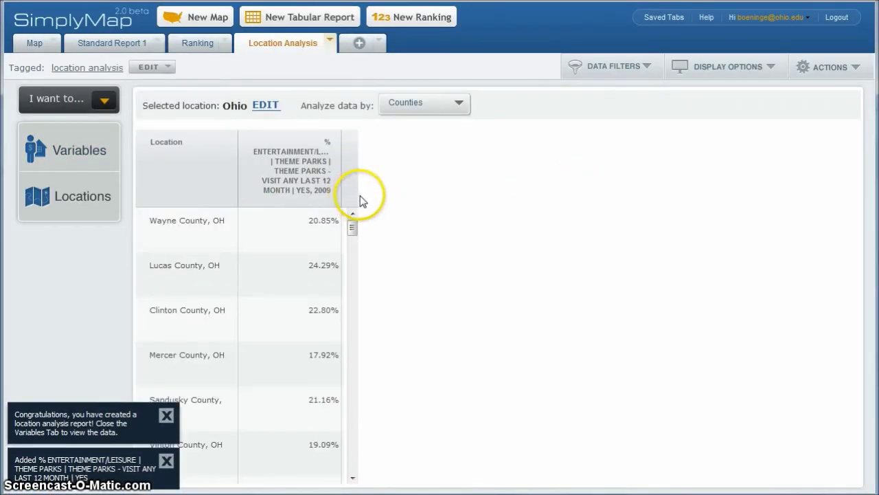
# Step: Search variables for 'museum' and add '% visiting museums last 12 months' as the second column
pyautogui.click(57, 146)
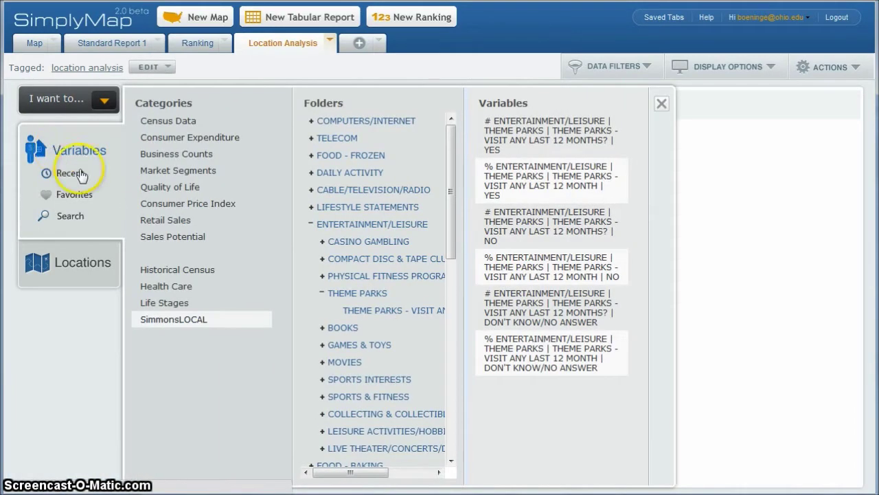
pyautogui.click(69, 215)
pyautogui.click(187, 115)
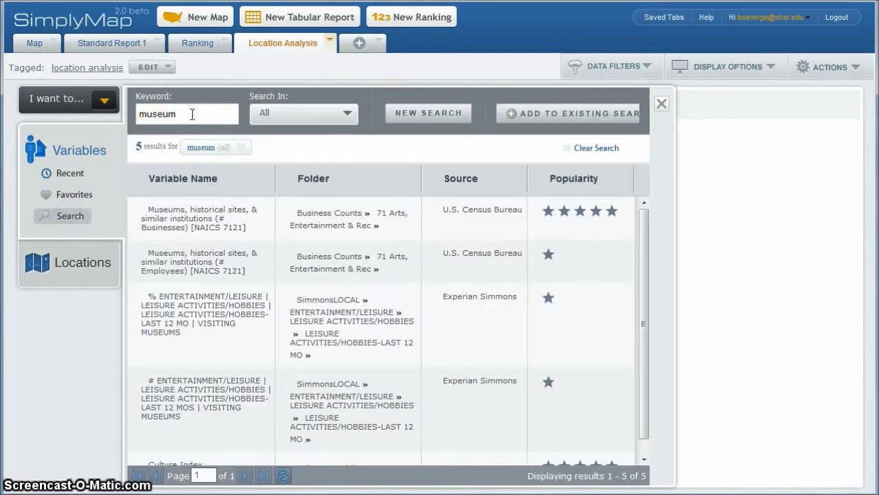
pyautogui.click(428, 112)
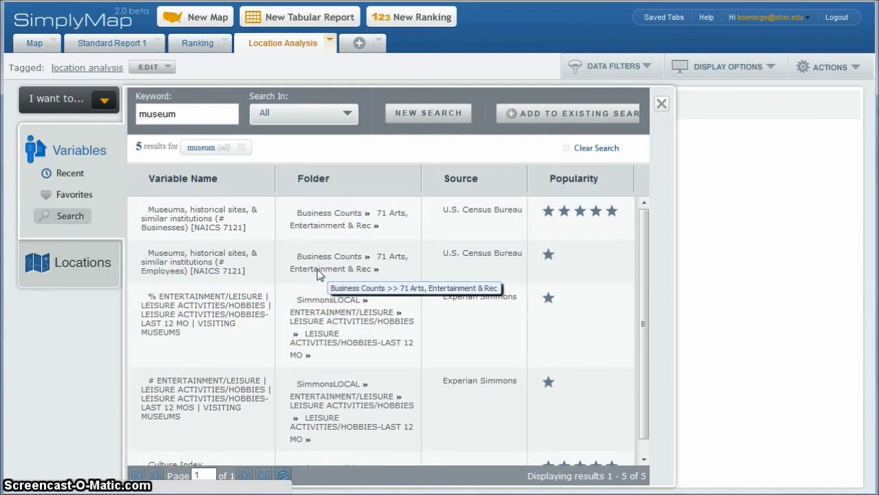
pyautogui.scroll(-1, 298, 279)
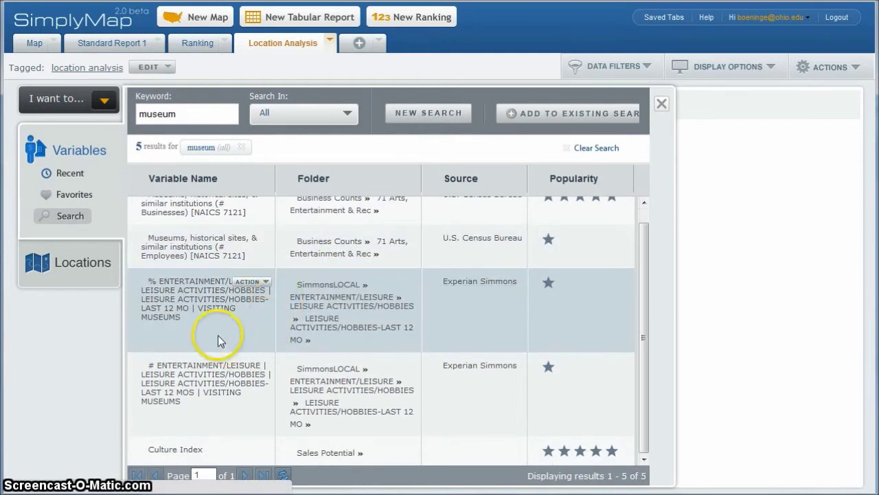
pyautogui.click(263, 282)
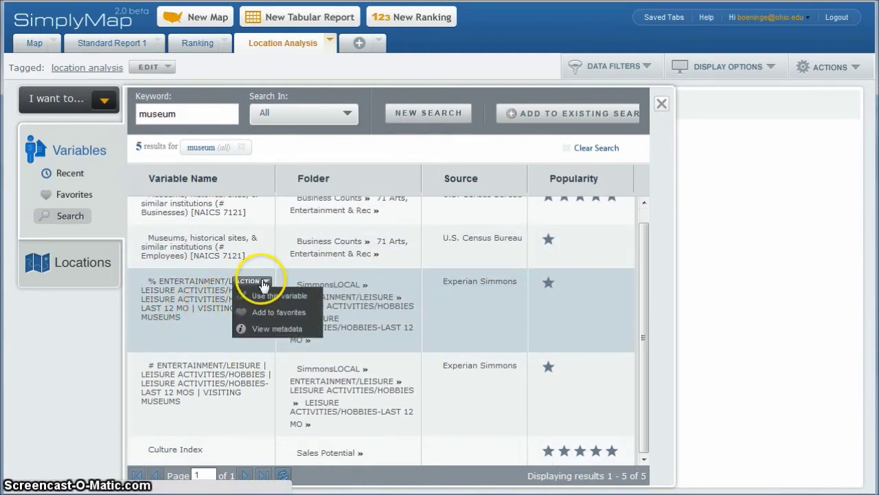
pyautogui.click(263, 297)
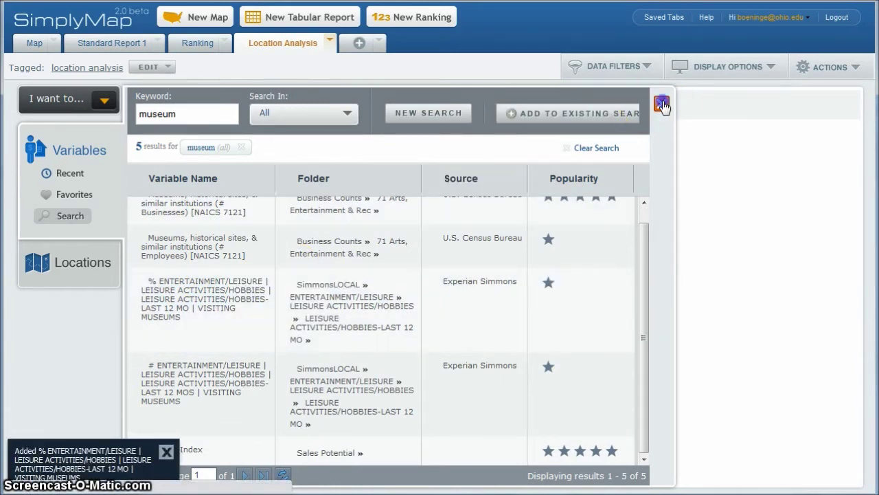
pyautogui.click(661, 104)
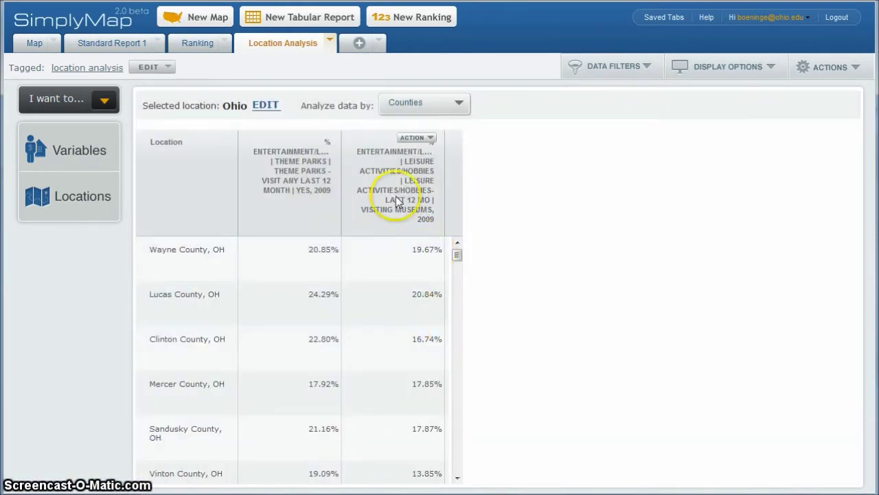
# Step: Sort the theme-park column descending so Athens County (29.51%) tops the table
pyautogui.click(327, 138)
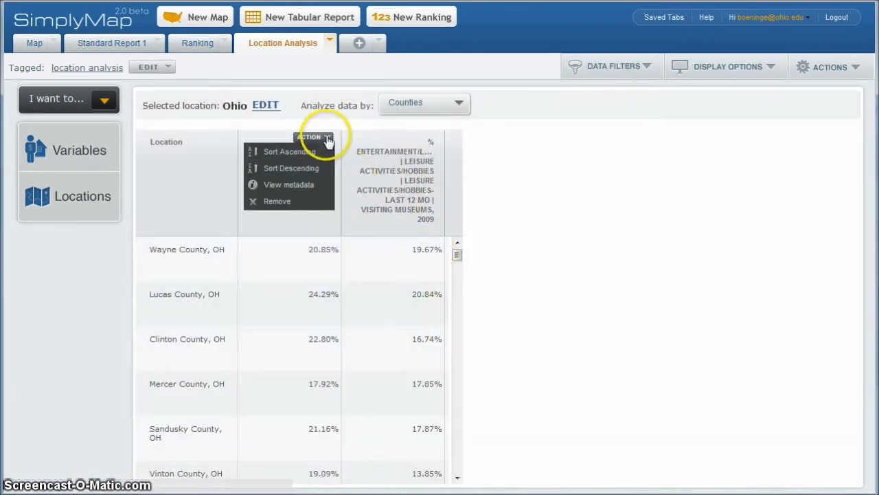
pyautogui.click(307, 173)
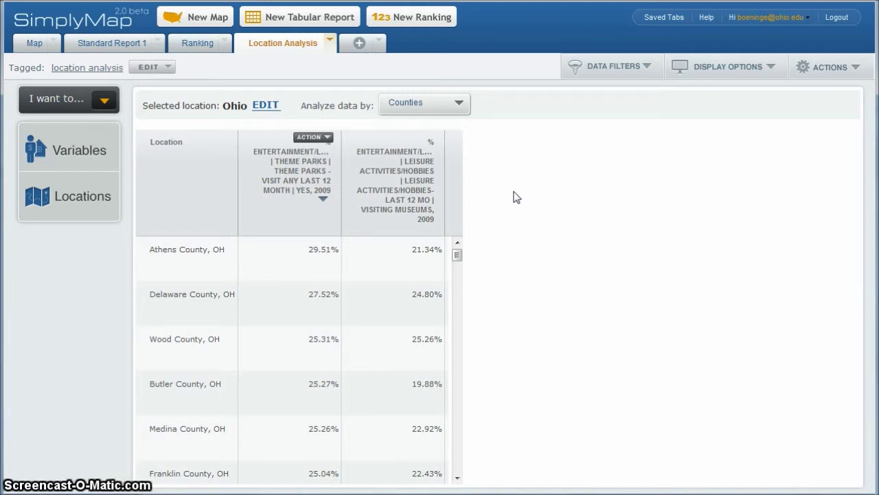
pyautogui.click(501, 202)
pyautogui.click(575, 175)
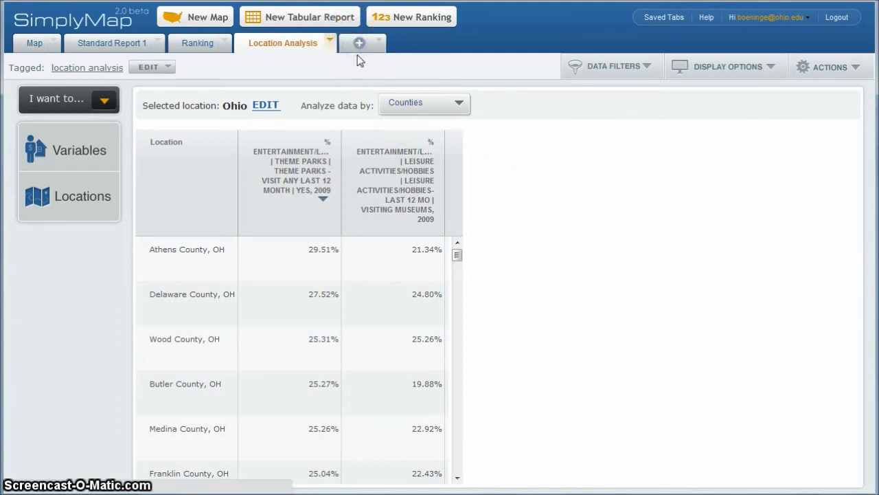
# Step: Create Map 1 shading counties by the recently used 2009 museum-visit percentage variable
pyautogui.click(231, 23)
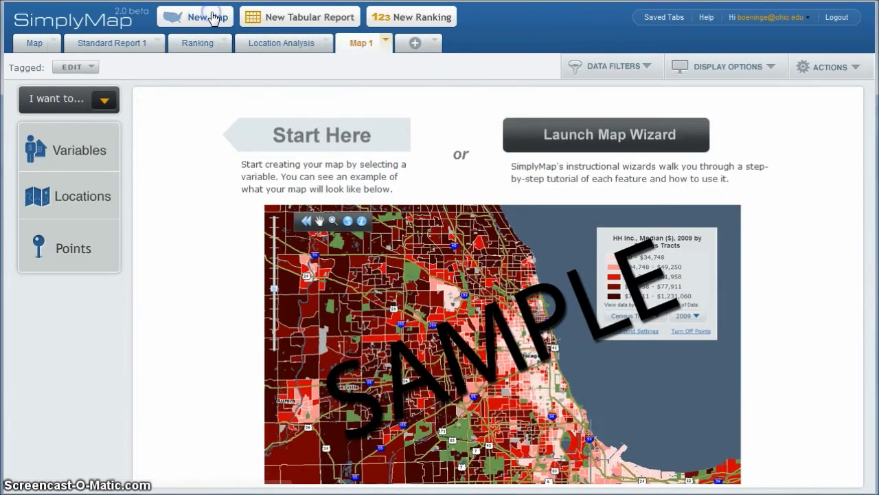
pyautogui.click(574, 133)
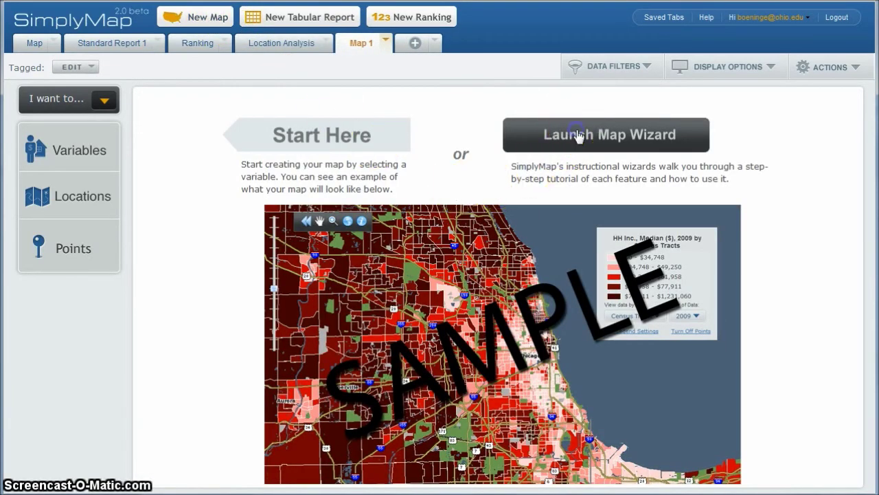
pyautogui.click(65, 150)
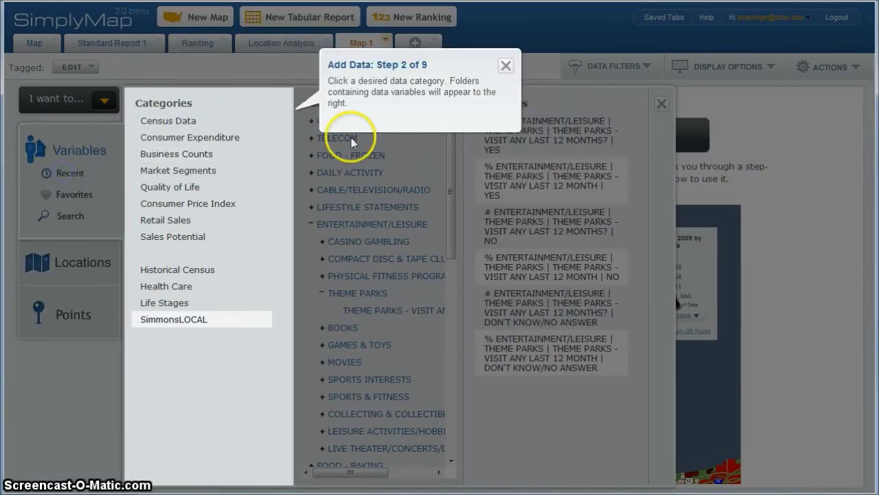
pyautogui.click(506, 65)
pyautogui.click(63, 173)
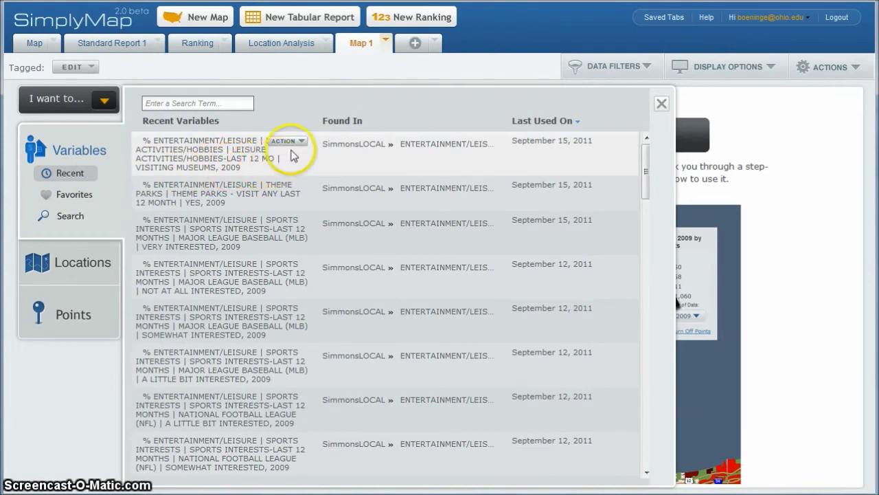
pyautogui.click(289, 140)
pyautogui.click(303, 156)
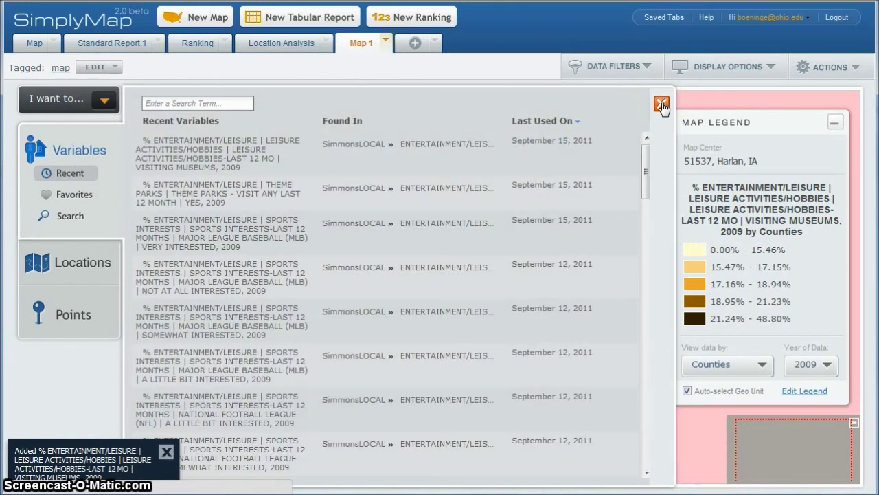
# Step: Apply Ohio from recent locations to the map, zooming the museum-visit shading onto Ohio
pyautogui.click(661, 103)
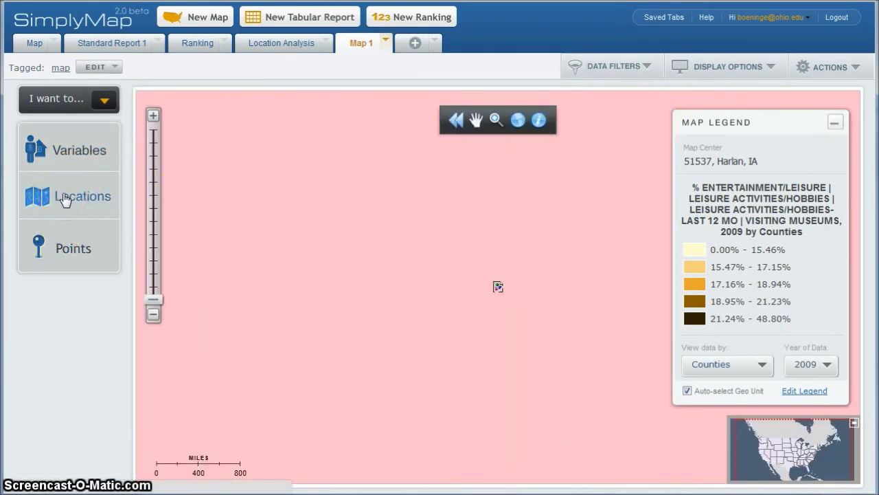
pyautogui.click(64, 199)
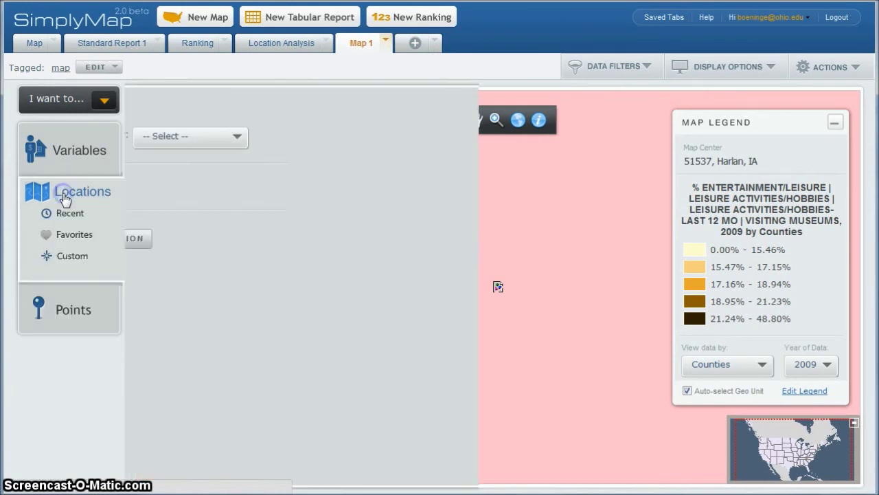
pyautogui.click(65, 216)
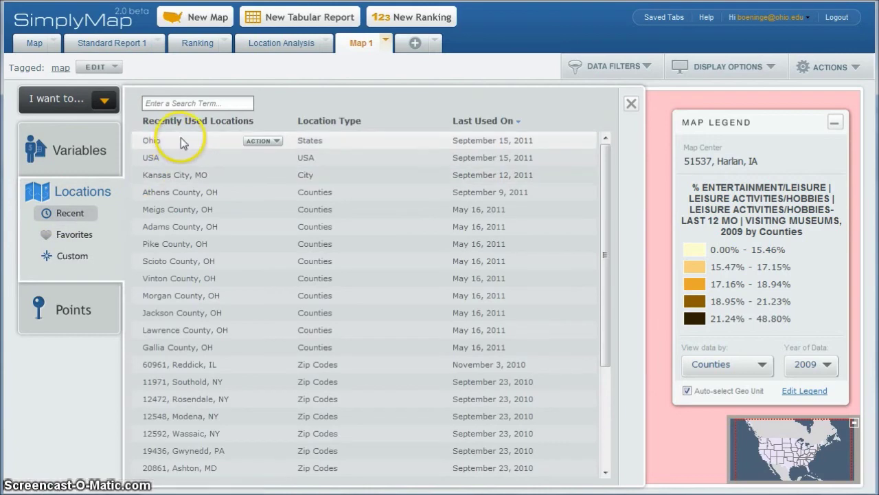
pyautogui.click(283, 140)
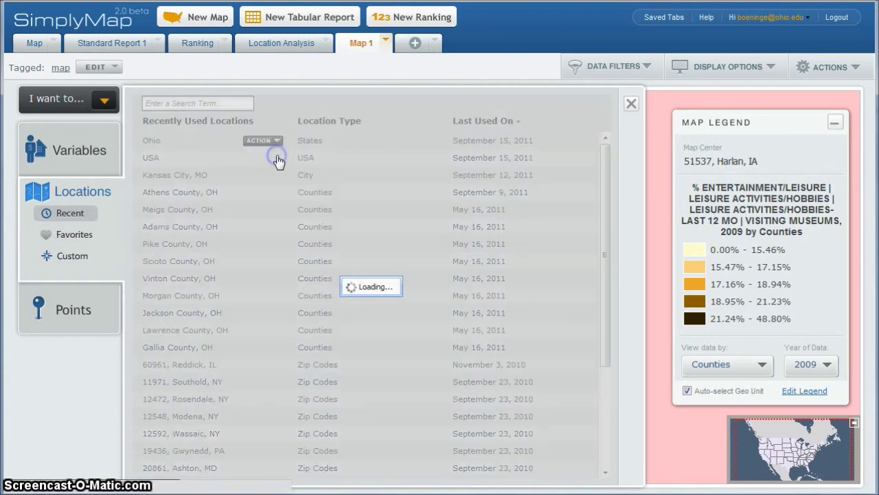
pyautogui.click(277, 159)
pyautogui.click(629, 106)
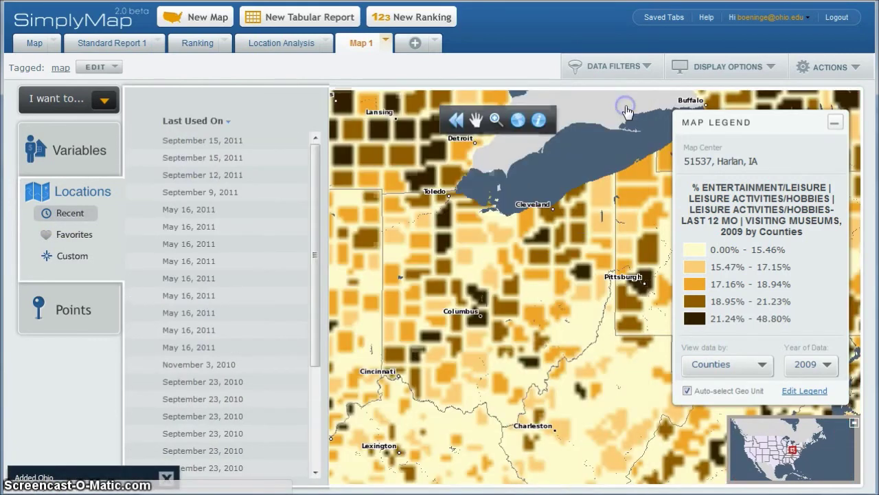